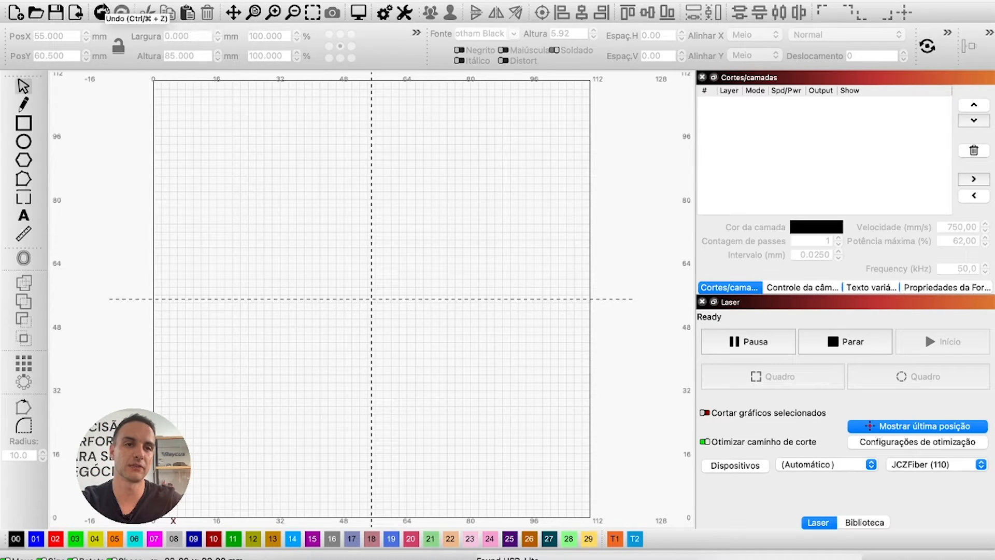
Open the Import dialog to browse the Desktop files.
click(74, 14)
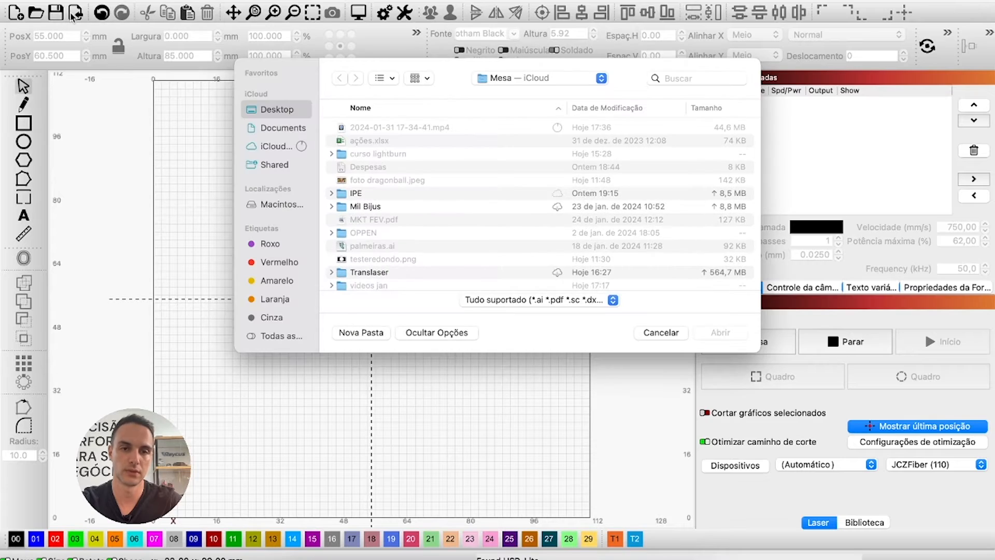
Import palmeiras.ai, scale it to 65 mm wide with locked ratio, and centre it on the page.
double_click(356, 249)
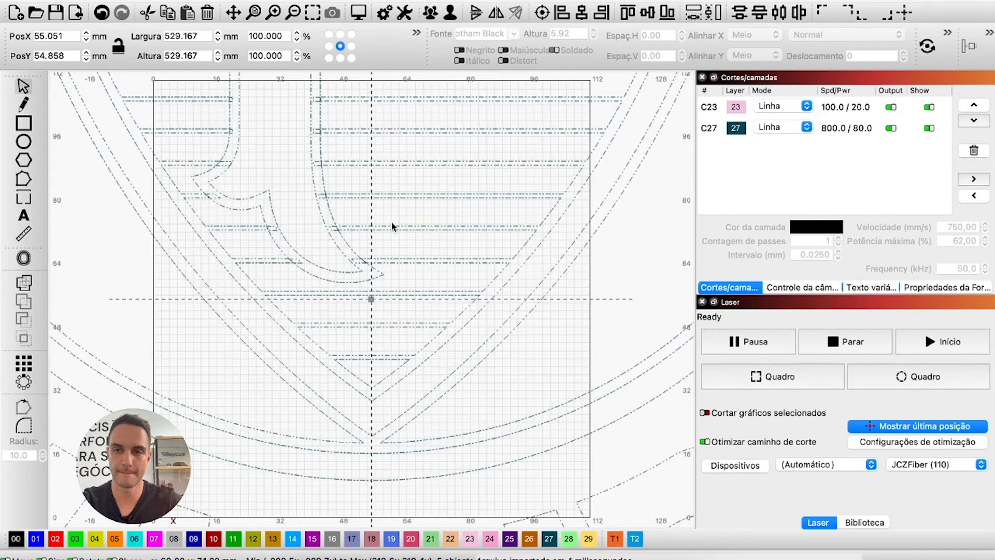
click(173, 36)
text(65)
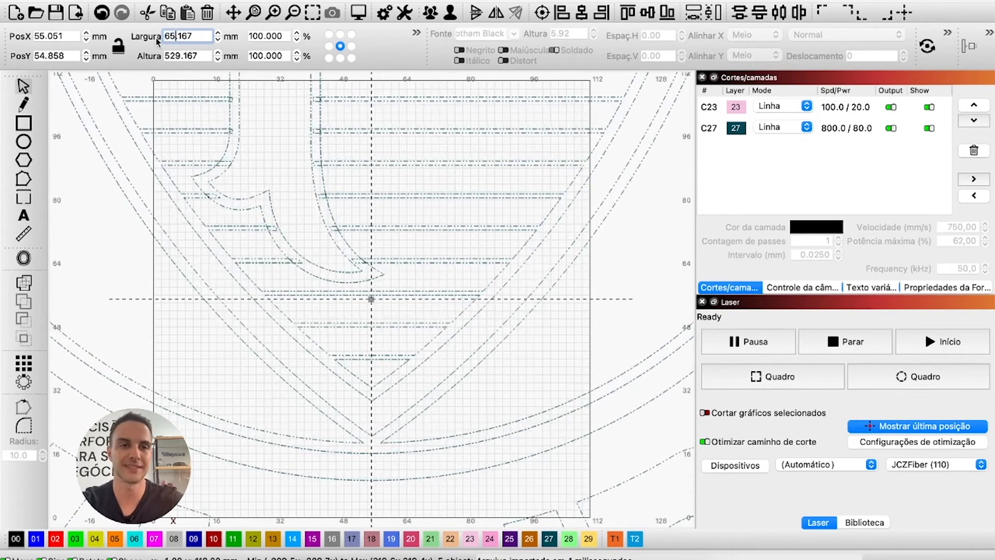
key(Return)
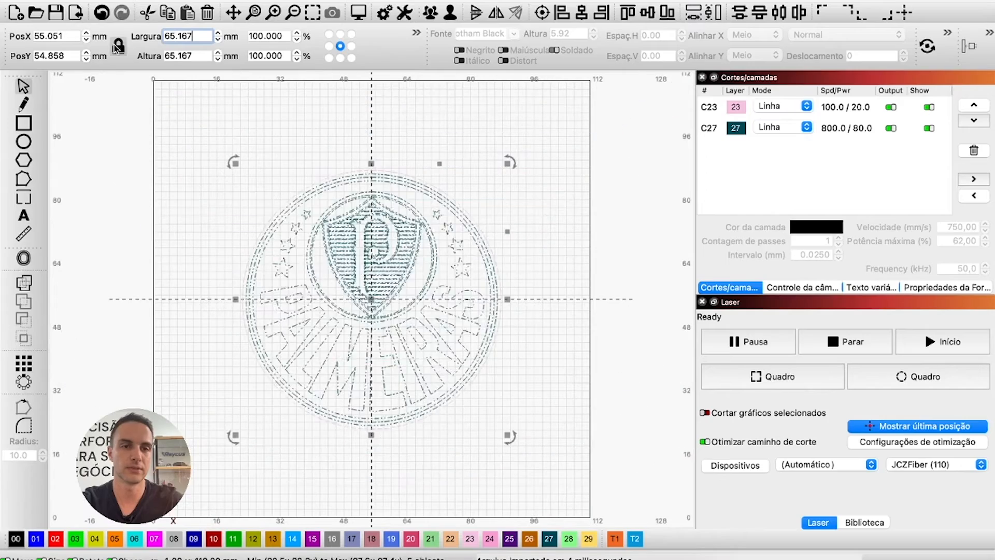
mouse_move(370, 294)
mouse_down()
mouse_move(374, 270)
mouse_move(378, 289)
mouse_up()
key(p)
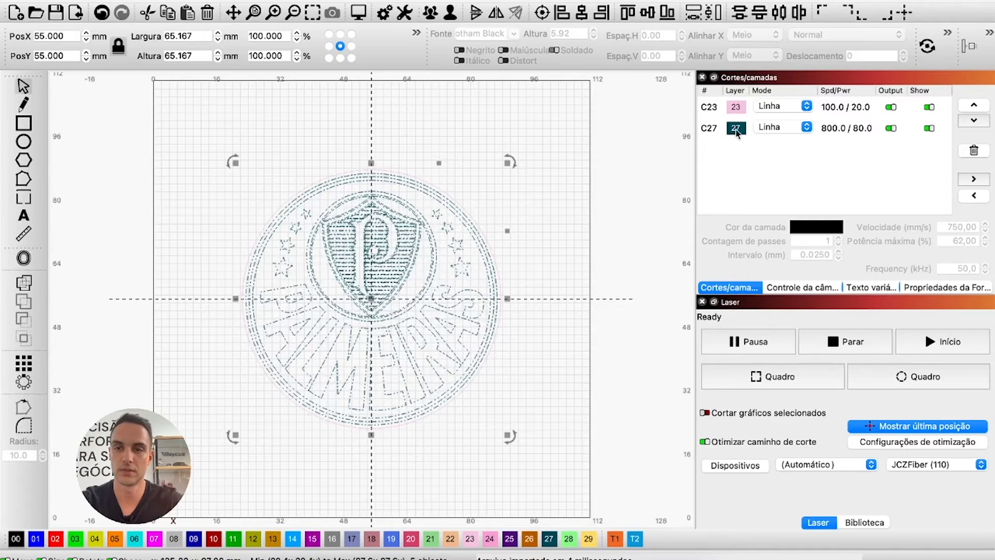
Delete layer C23 with its objects and switch layer C27 to fill mode.
click(827, 111)
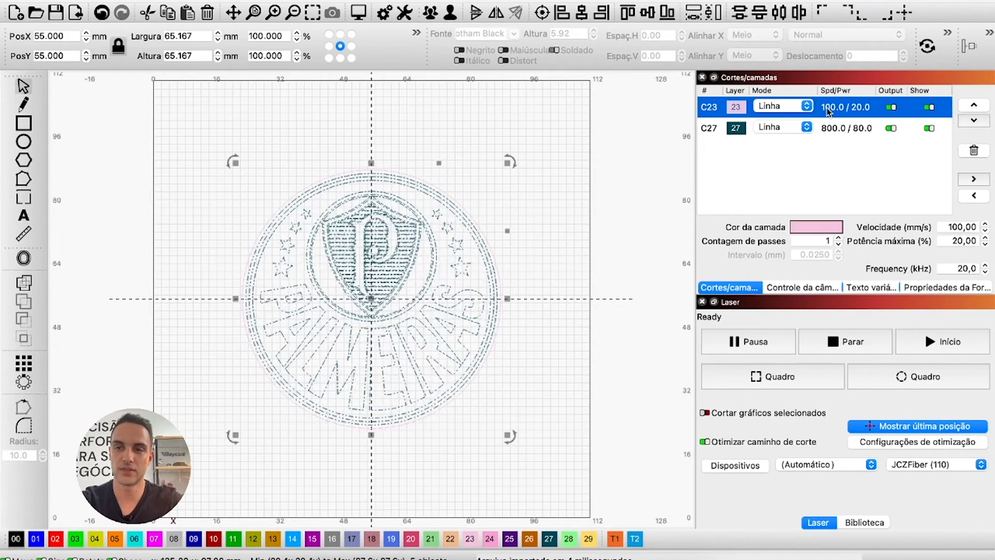
click(974, 151)
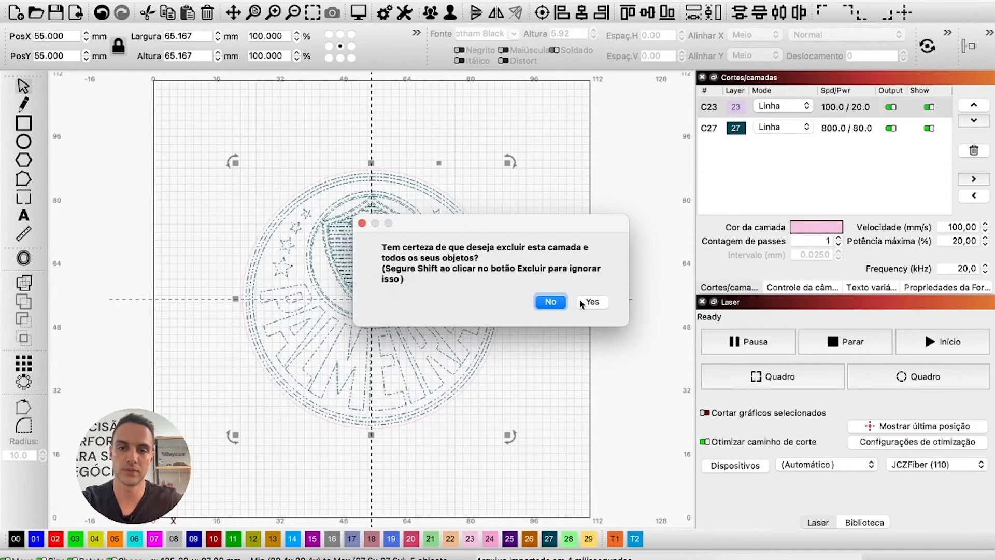
click(582, 303)
click(775, 107)
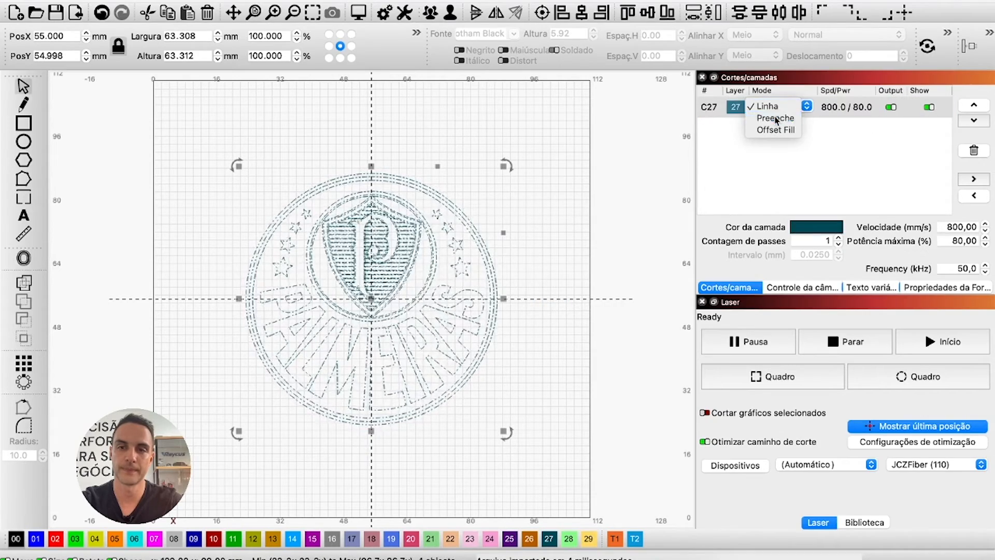
click(775, 118)
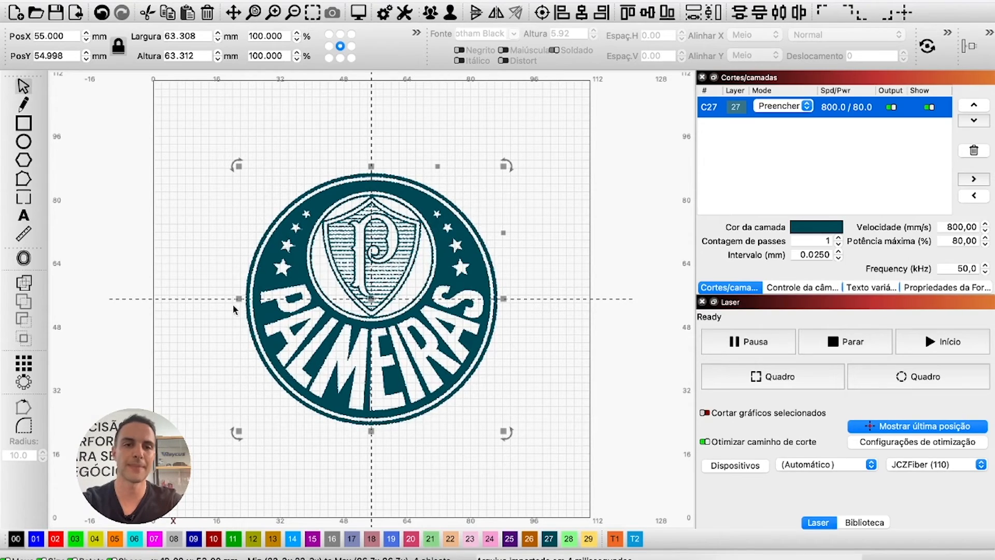
Group all crest parts into one object and move it up 10 mm to about Y 65.
click(172, 344)
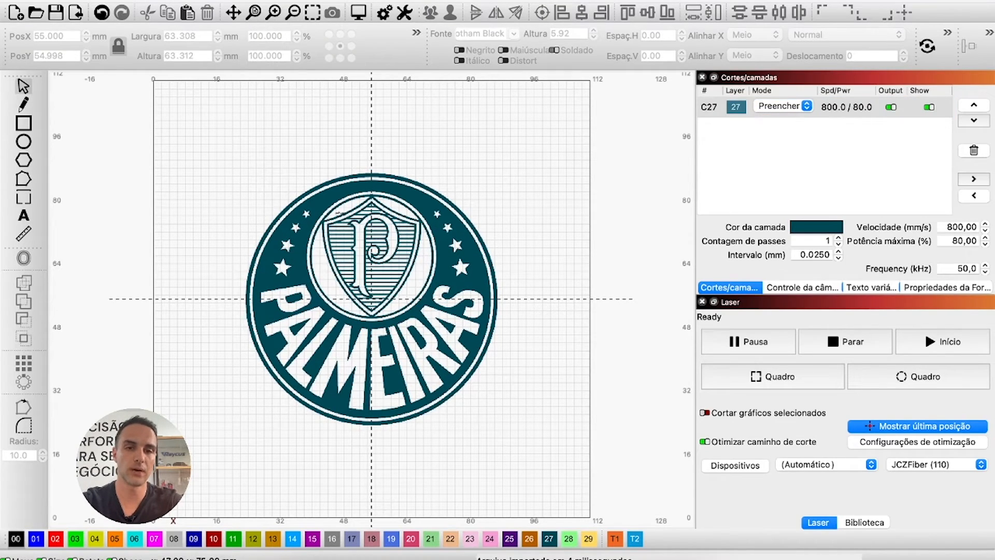
drag(347, 198, 347, 179)
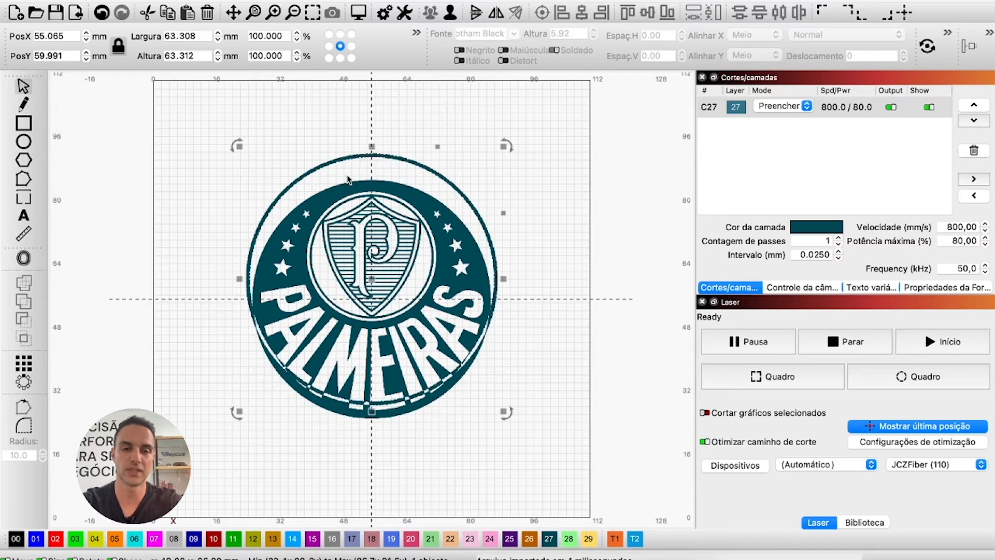
key(super+z)
click(264, 151)
drag(225, 122, 536, 453)
right_click(384, 171)
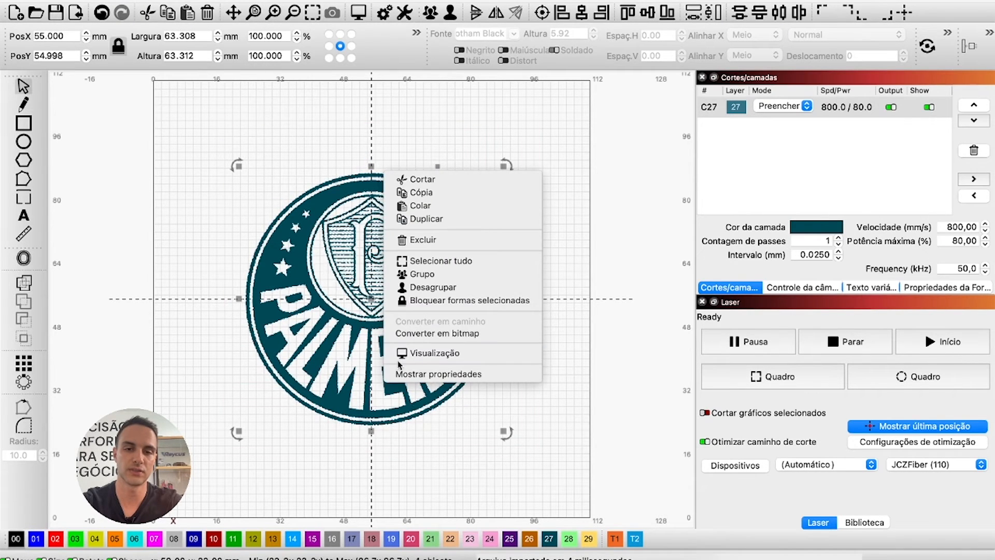
click(418, 275)
key(Up)
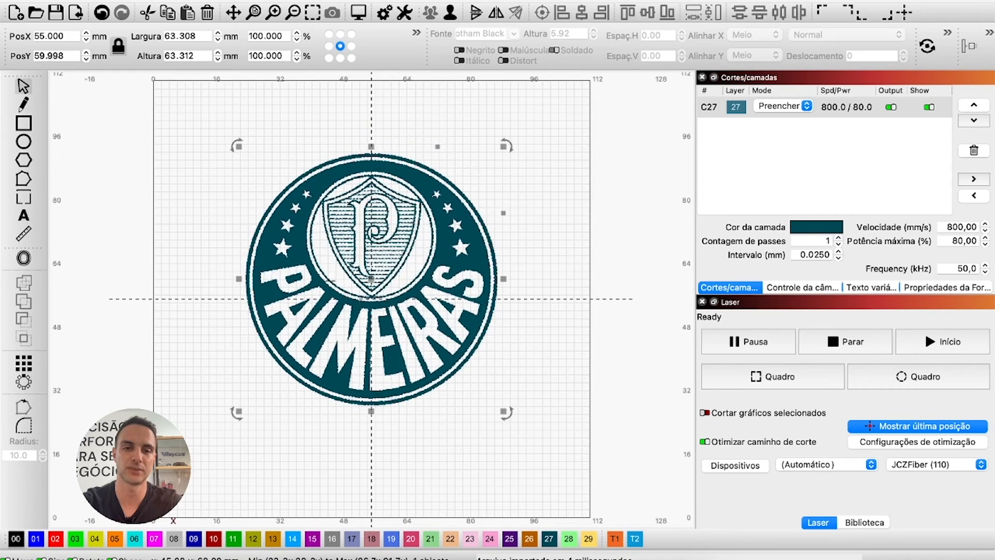
key(Up)
click(140, 349)
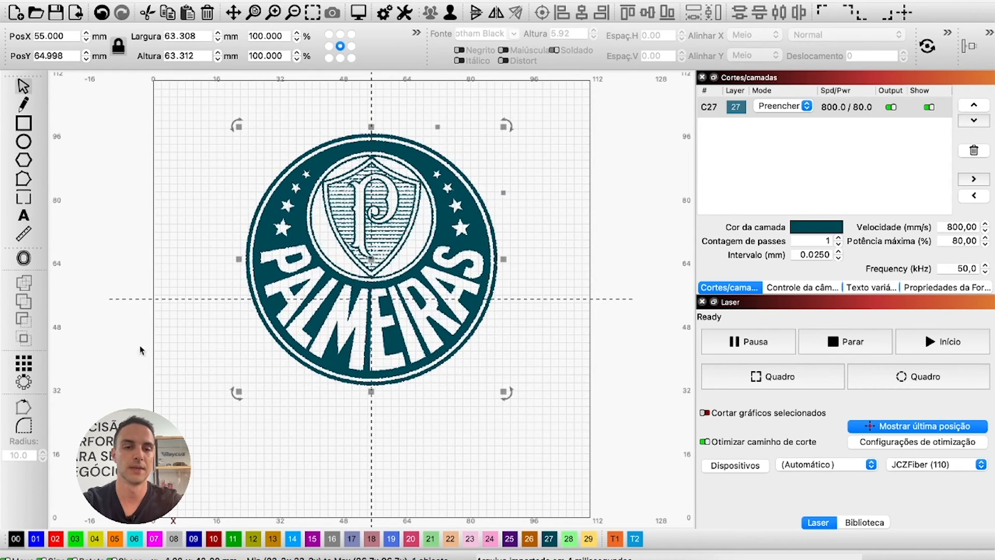
click(24, 216)
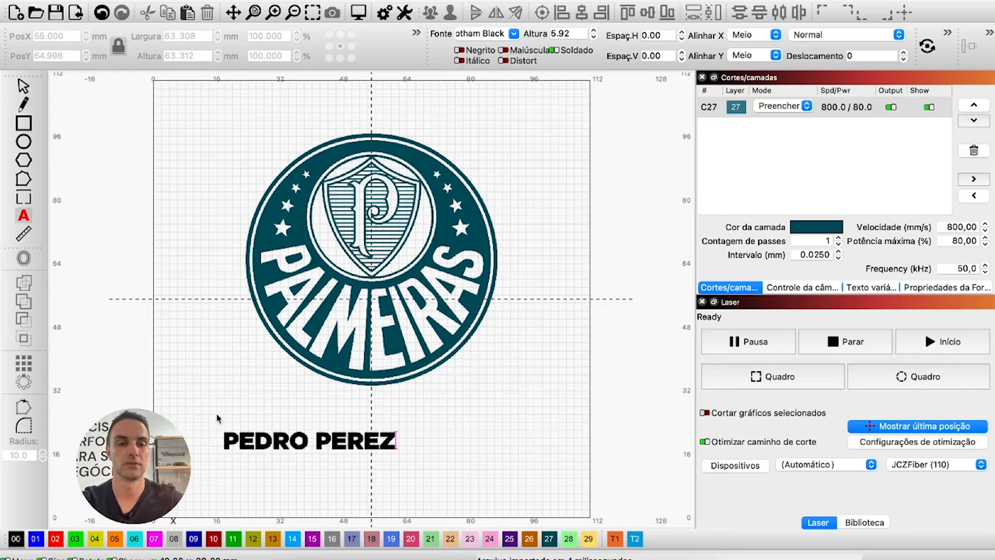
click(311, 440)
text(H)
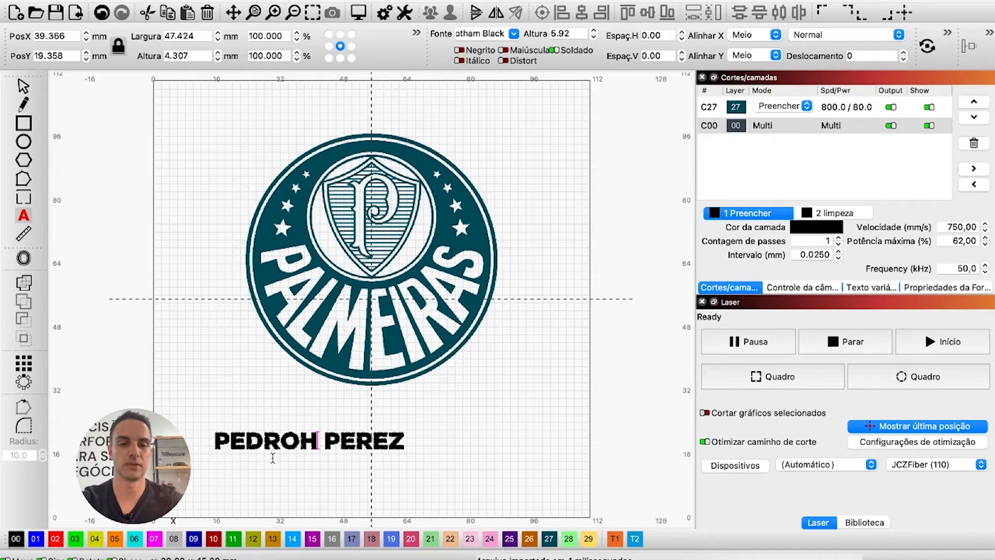
click(300, 441)
click(213, 440)
click(224, 441)
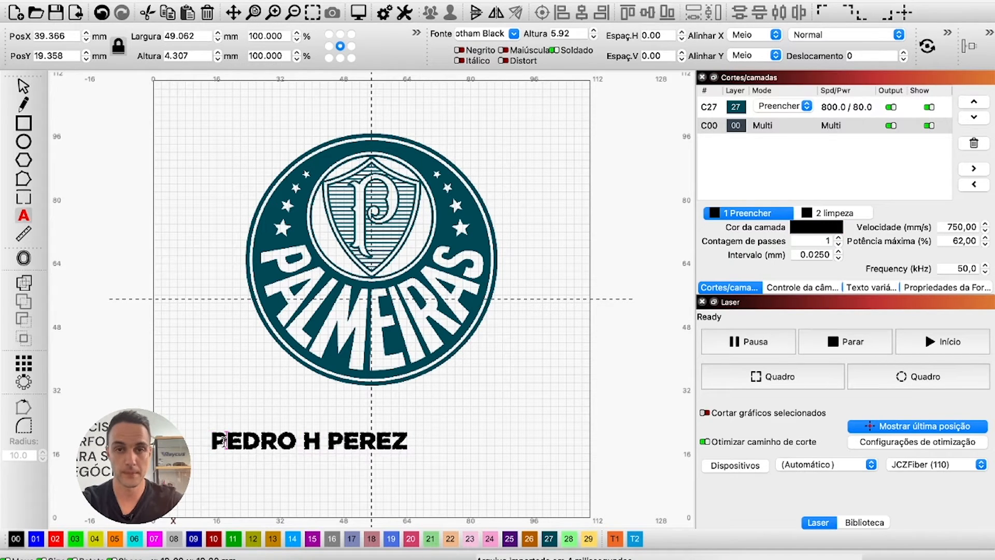
Put the name on teal layer 27 and resize it to 65 mm wide.
click(554, 537)
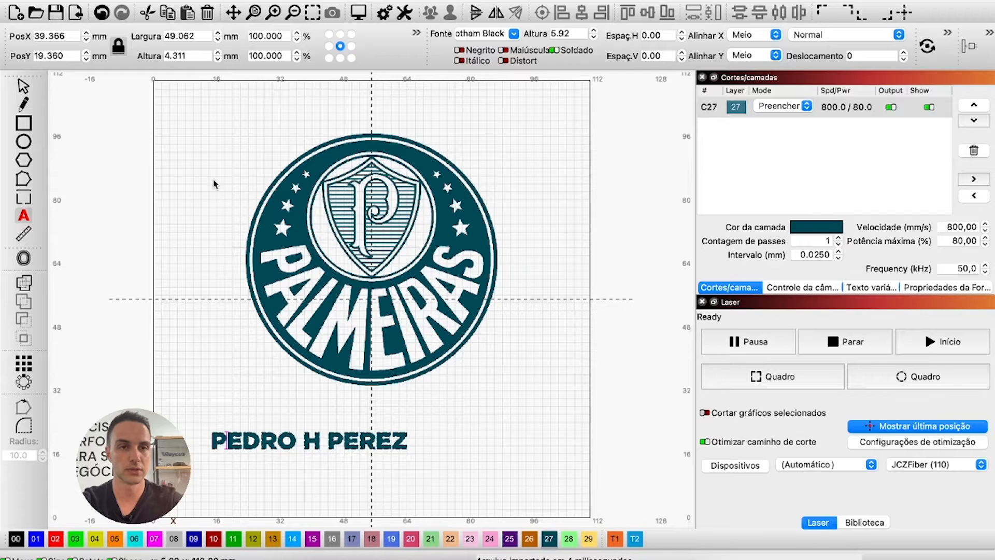
click(172, 37)
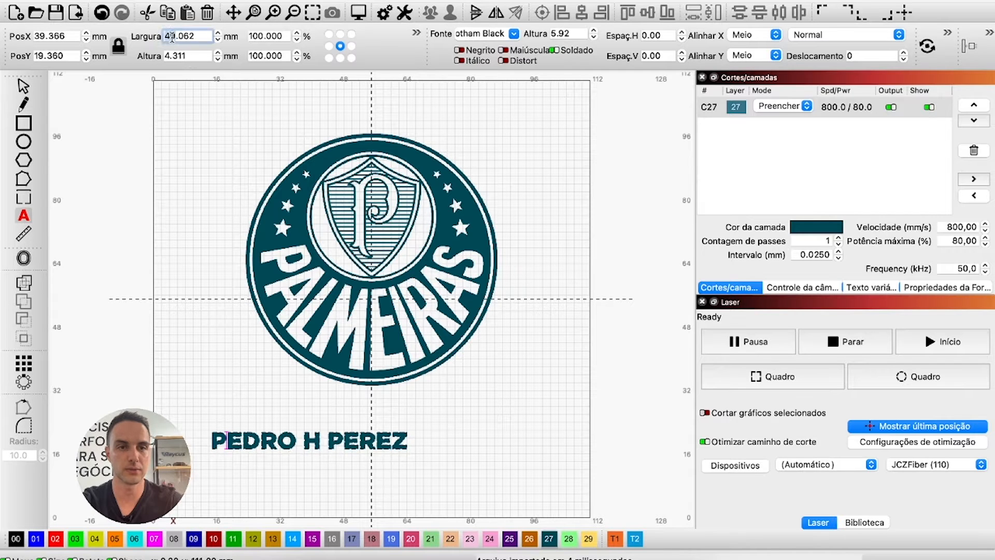
text(65)
key(Return)
text(P)
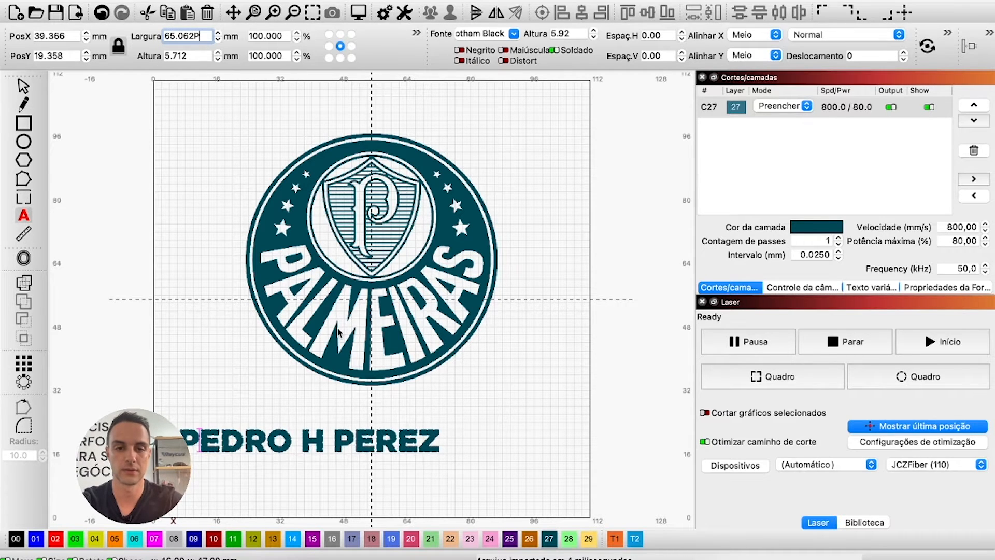
key(BackSpace)
key(BackSpace)
key(BackSpace)
text(00)
key(Return)
Change the name text's font to DM Sans.
click(514, 33)
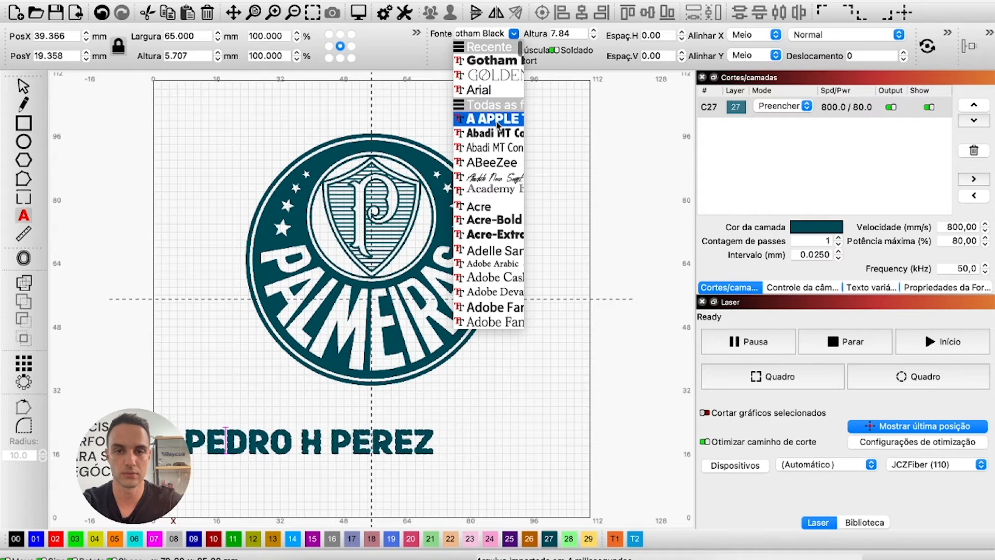
scroll(498, 223, down, 10)
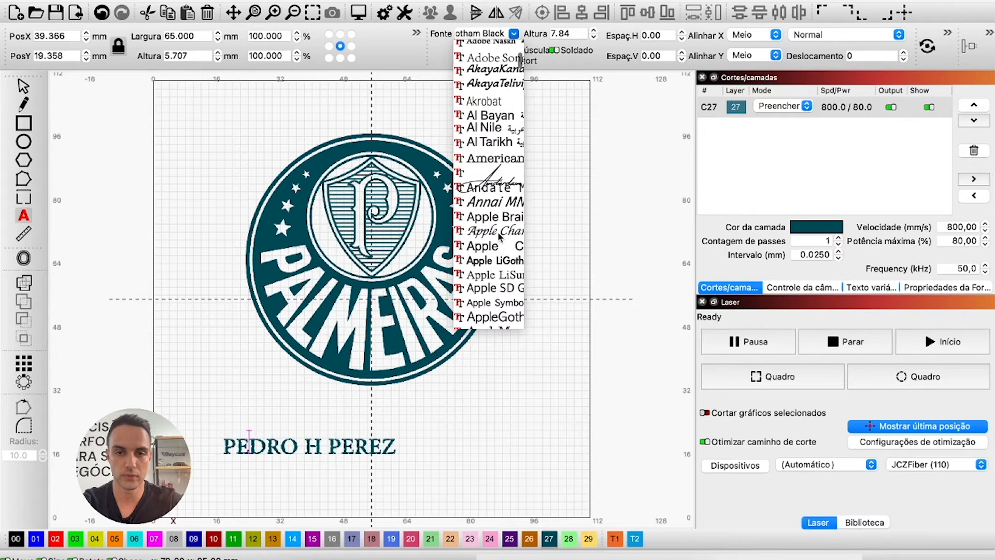
scroll(499, 234, down, 10)
click(489, 268)
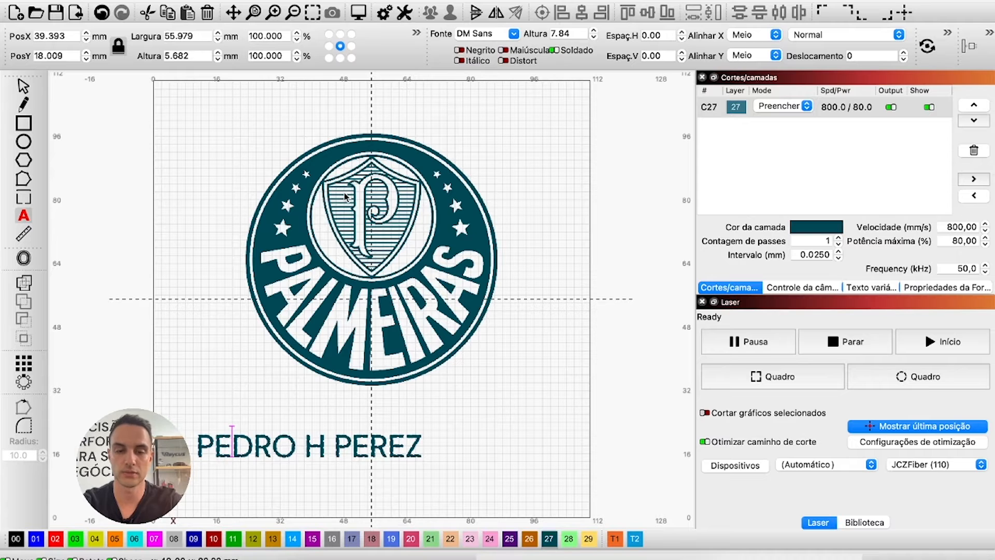
key(Escape)
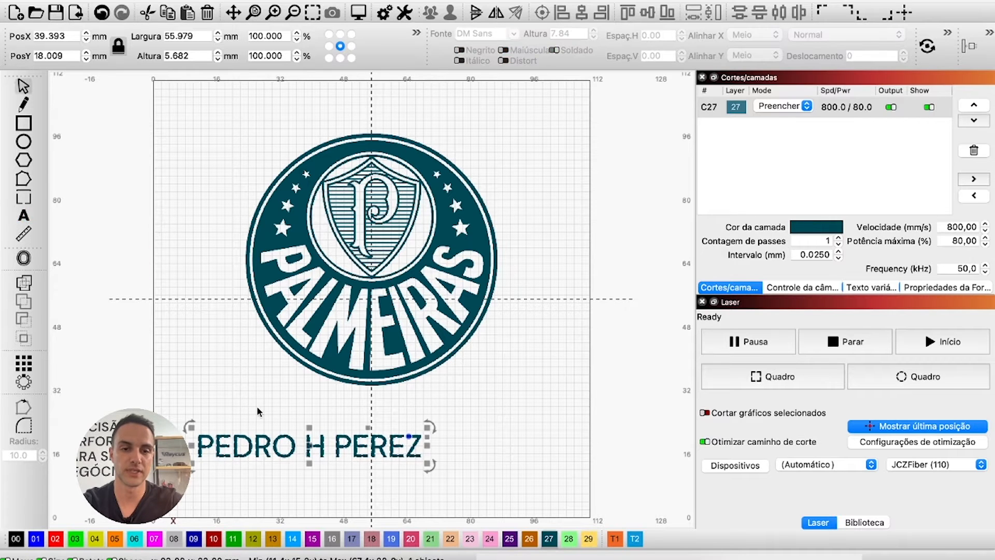
Centre the name text on the page and nudge it down below the crest.
drag(278, 439, 354, 436)
mouse_move(196, 142)
mouse_down()
mouse_move(599, 527)
mouse_move(500, 418)
mouse_up()
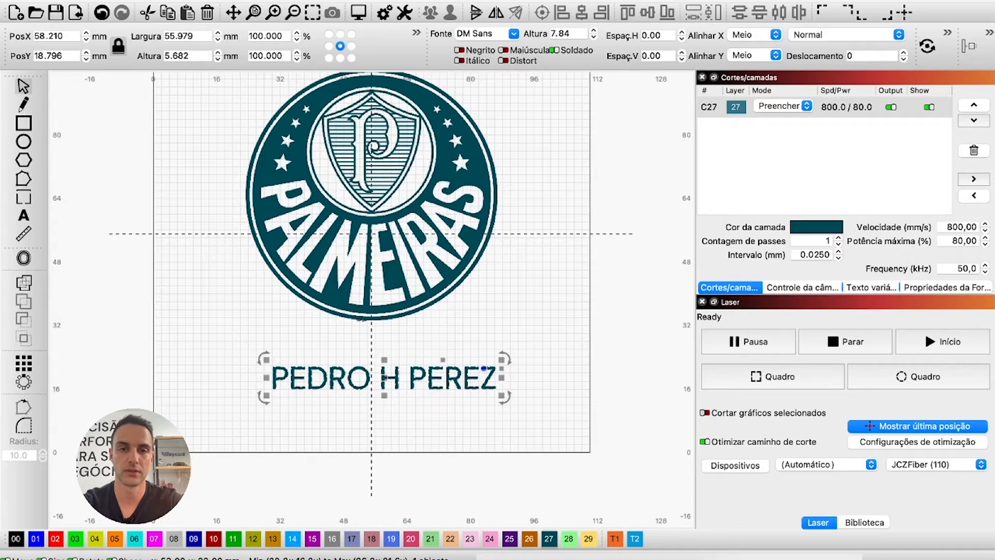
scroll(369, 321, down, 2)
key(p)
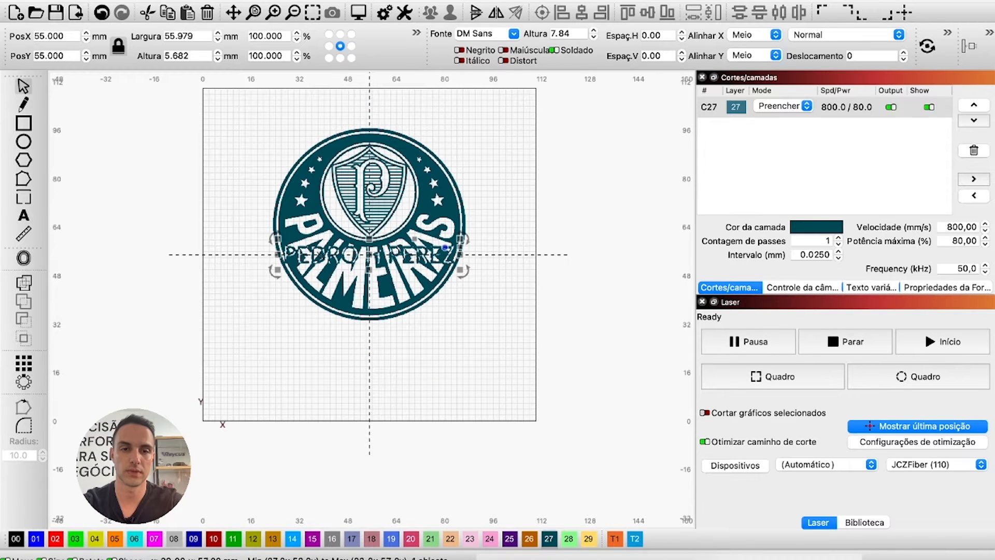
key(Down)
key(Down)
key(Down)
key(Down)
key(Down)
key(Down)
key(Down)
key(ctrl+a)
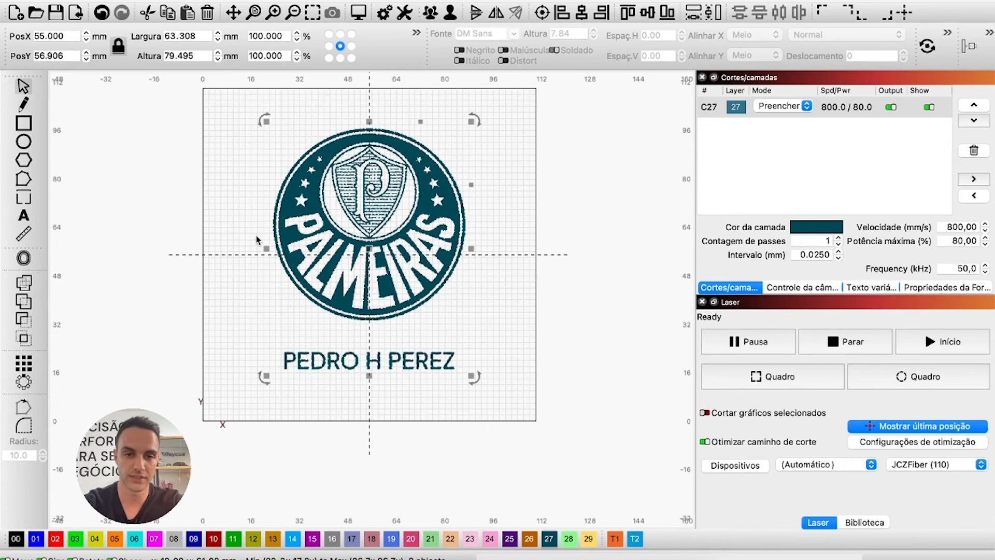
click(221, 314)
click(306, 367)
Compare the name and crest widths and nudge the name down another 5 mm.
double_click(173, 36)
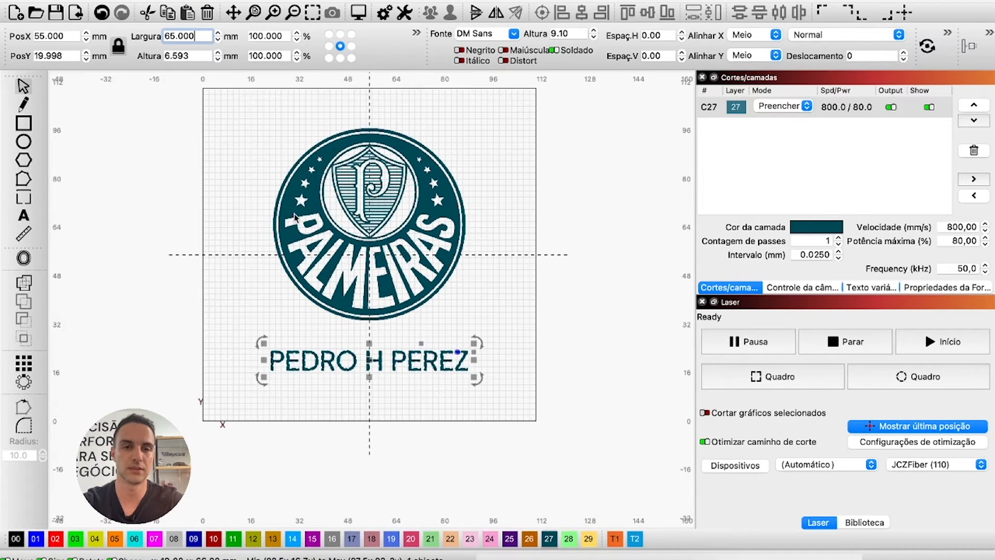
click(335, 206)
click(231, 153)
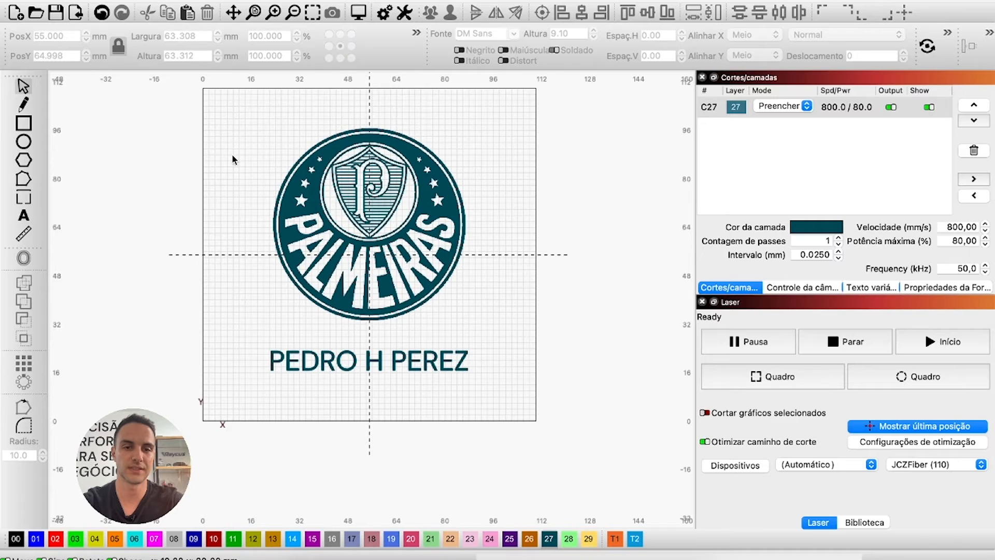
drag(211, 114, 518, 454)
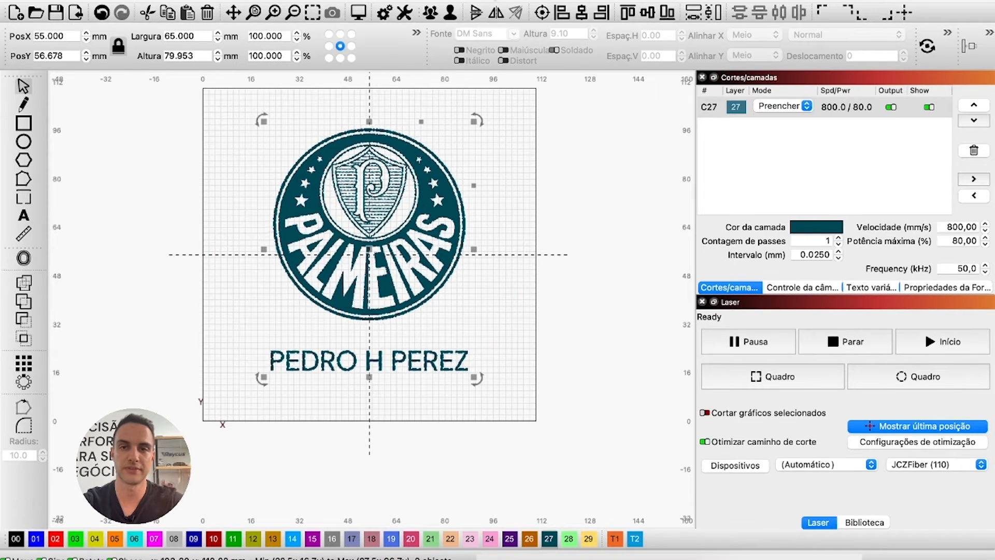
click(580, 16)
click(218, 242)
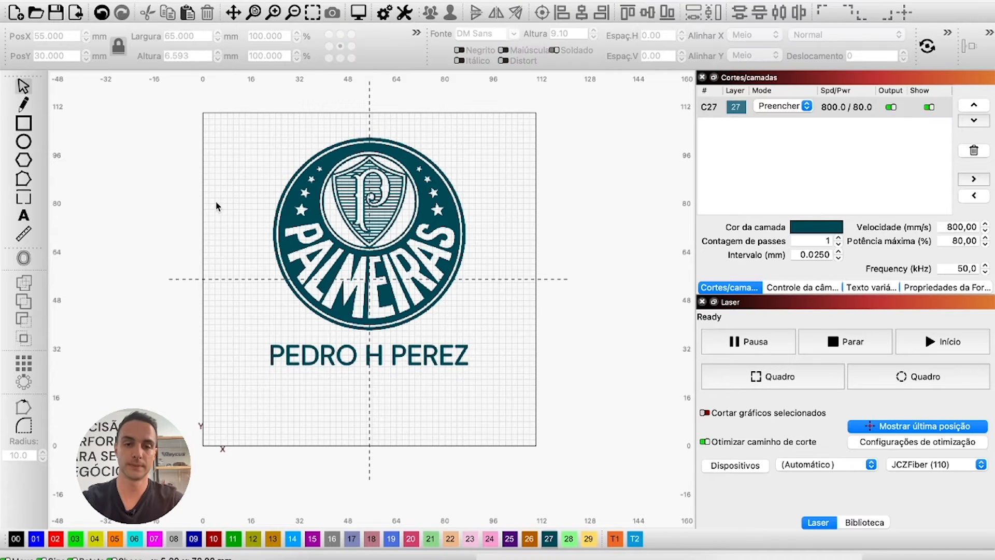
click(284, 186)
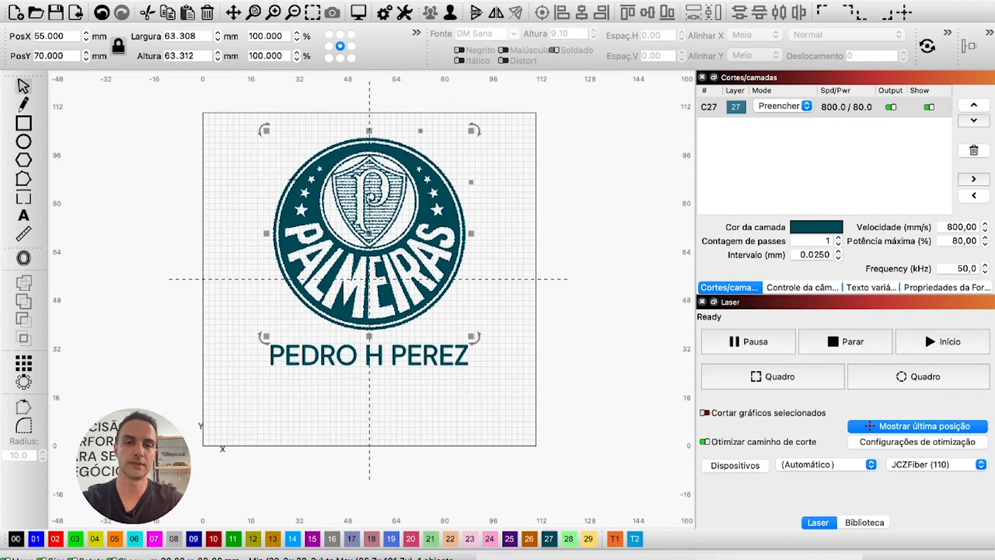
click(302, 340)
click(304, 348)
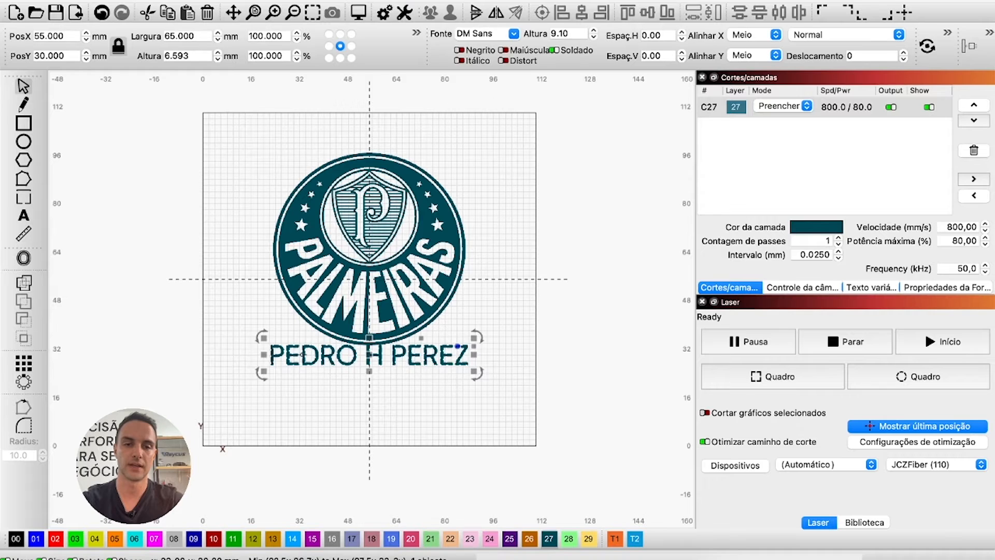
key(Down)
click(239, 395)
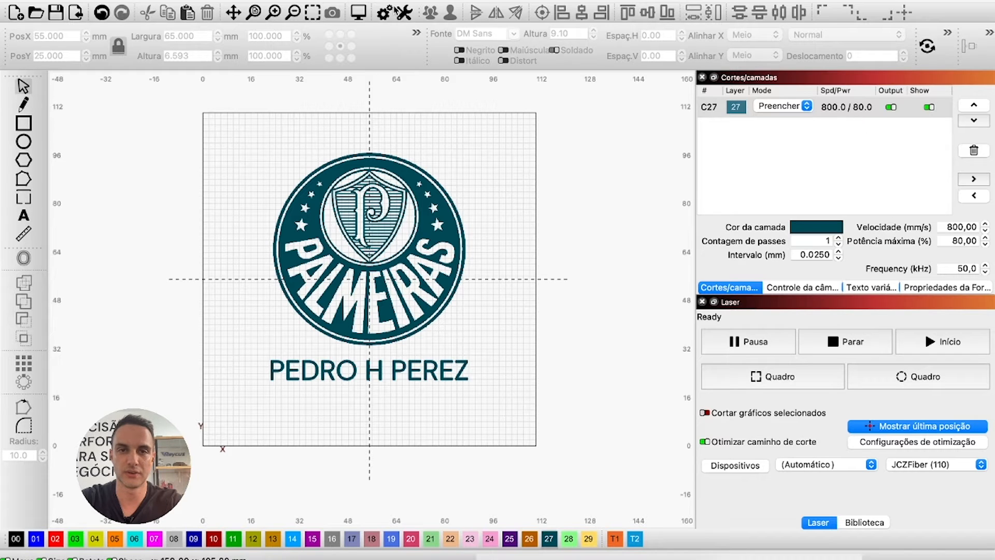
Select the crest and name together and open Rotary Setup.
drag(186, 127, 612, 475)
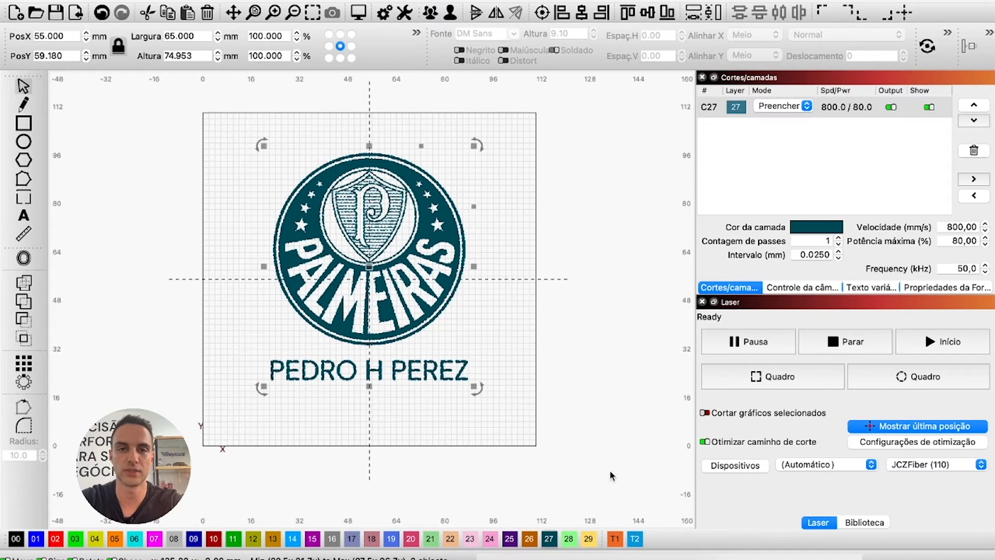
click(946, 34)
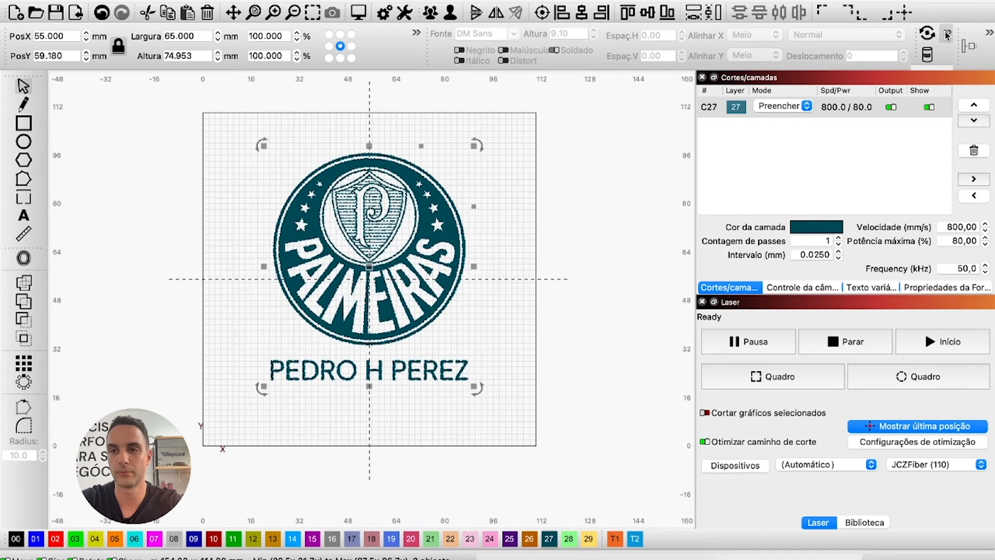
click(927, 33)
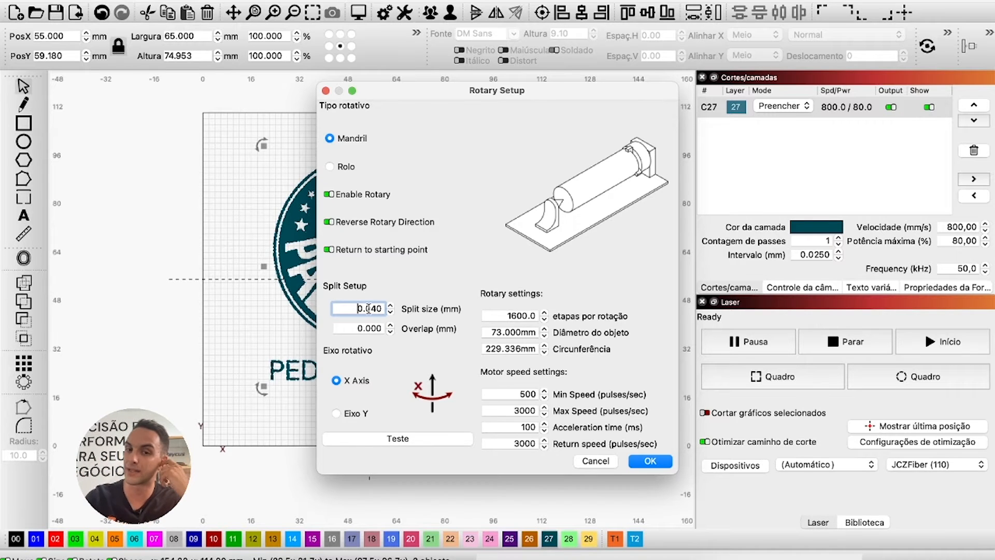
click(512, 314)
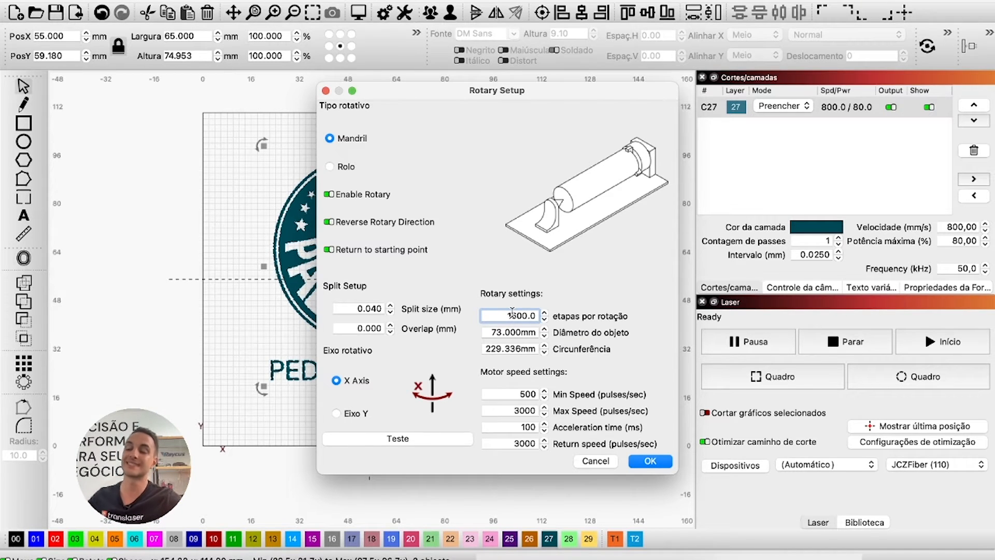
Set the rotary object diameter to 87 mm (273.319 mm circumference) and confirm.
click(494, 330)
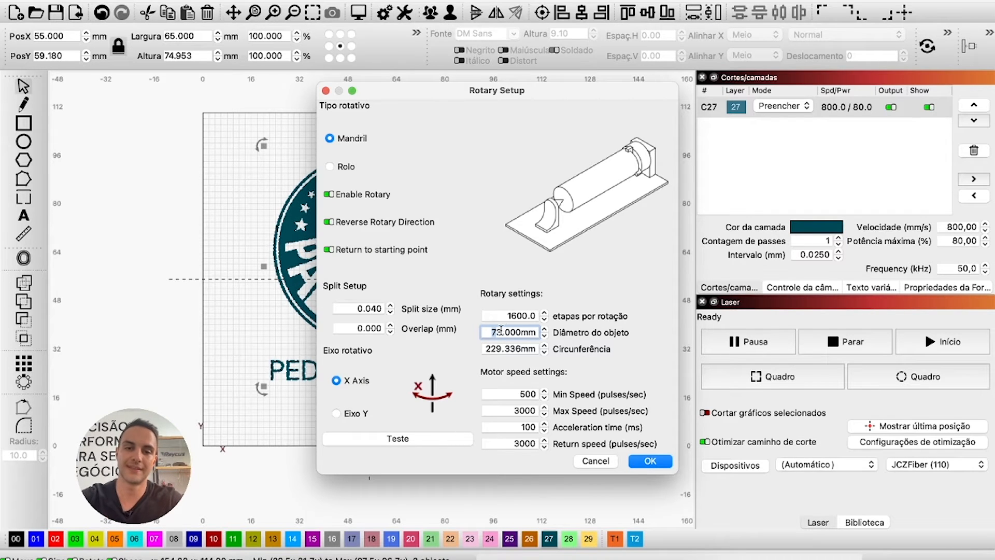
drag(500, 328, 477, 332)
text(87)
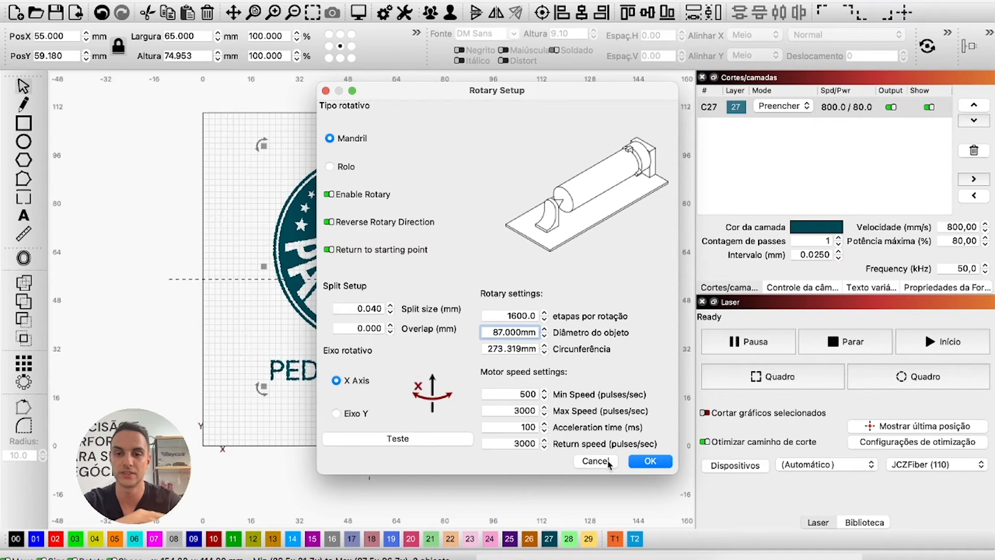
click(648, 462)
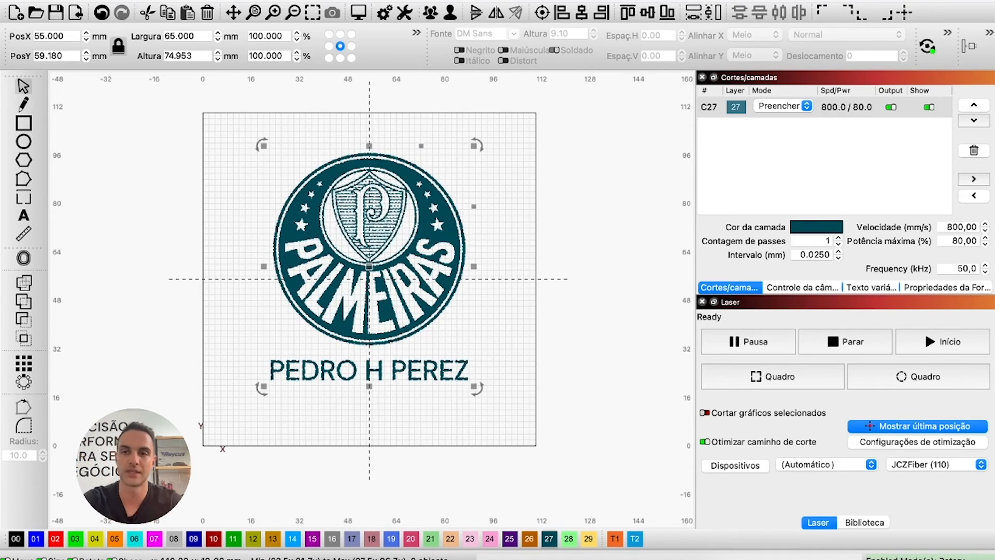
In layer C27's cut settings, keep scan angle 90° and set line interval 0.0200 mm.
double_click(823, 108)
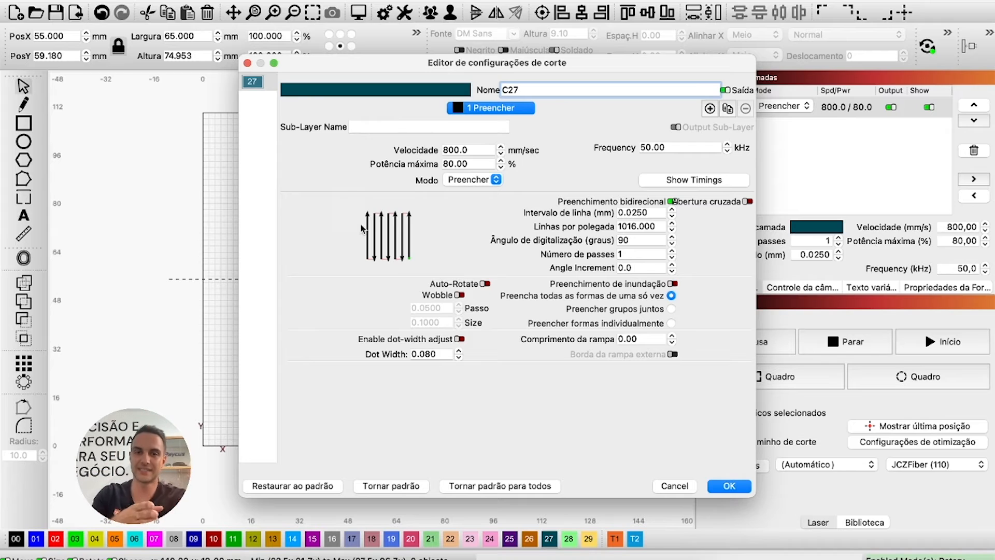
double_click(635, 240)
text(0)
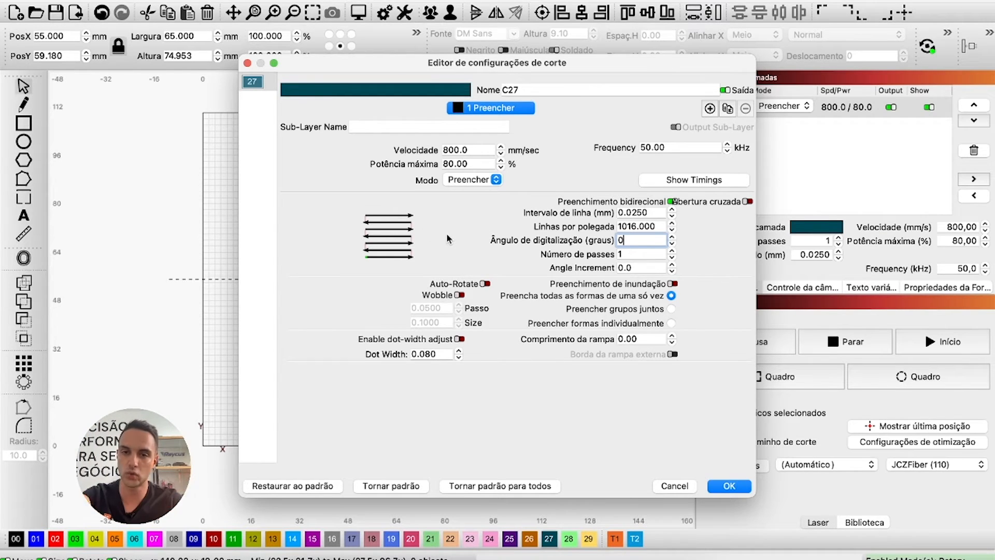
key(BackSpace)
text(90)
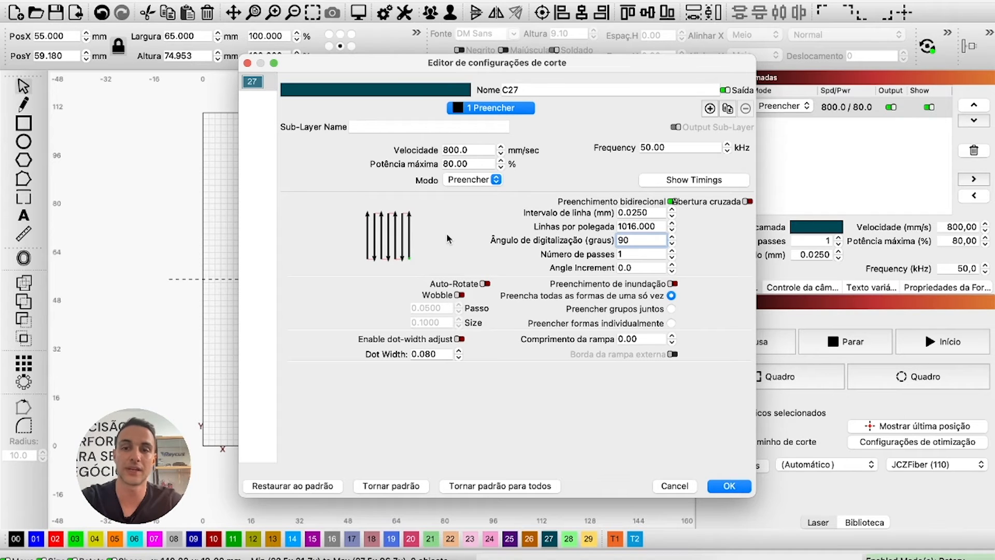
click(645, 213)
key(BackSpace)
text(0)
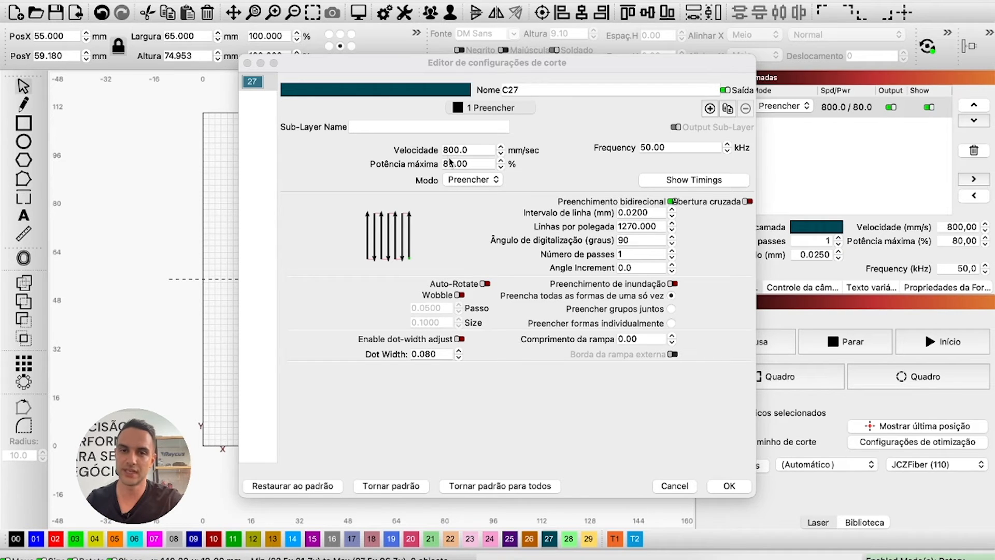
Lower layer C27's maximum power to 60% and close the cut settings.
click(449, 165)
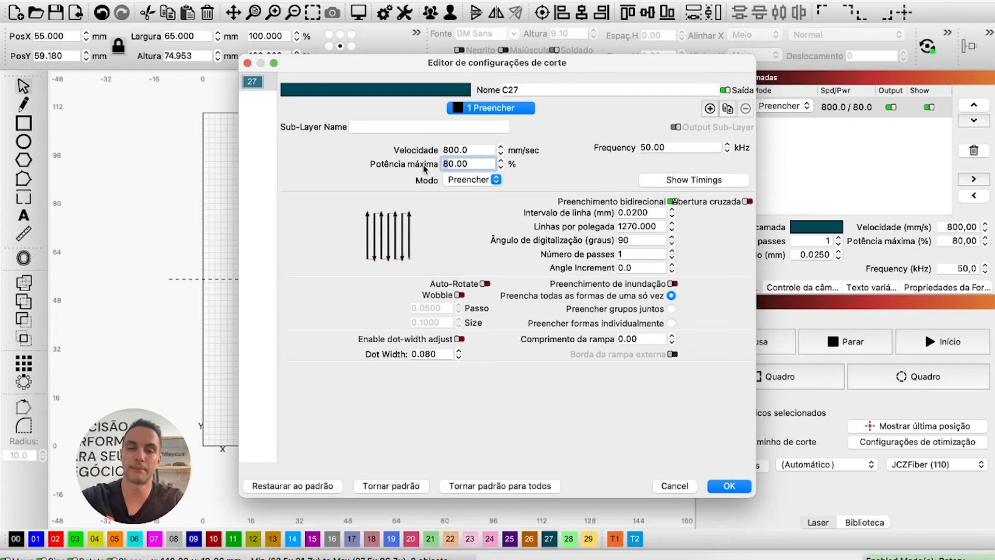
key(BackSpace)
text(6)
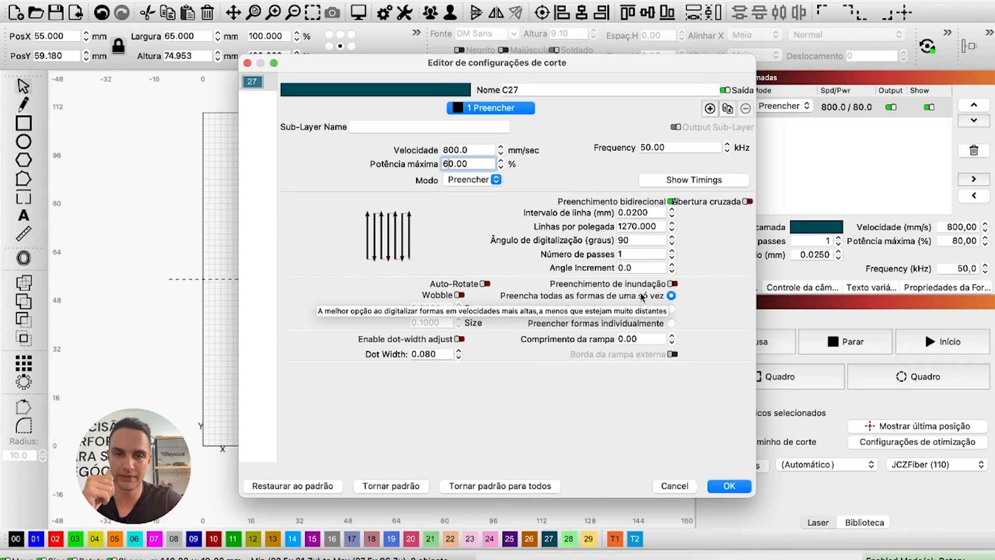
click(727, 487)
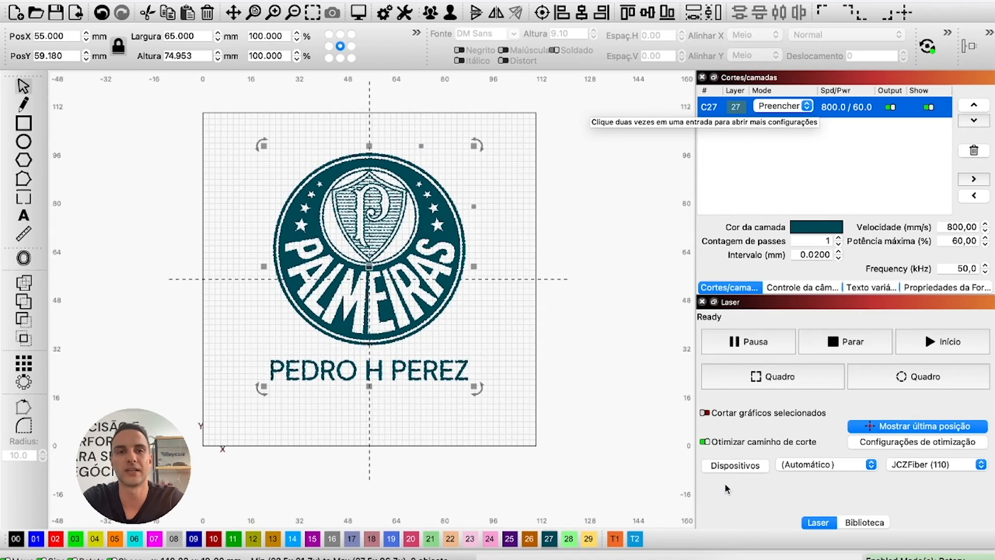
click(359, 13)
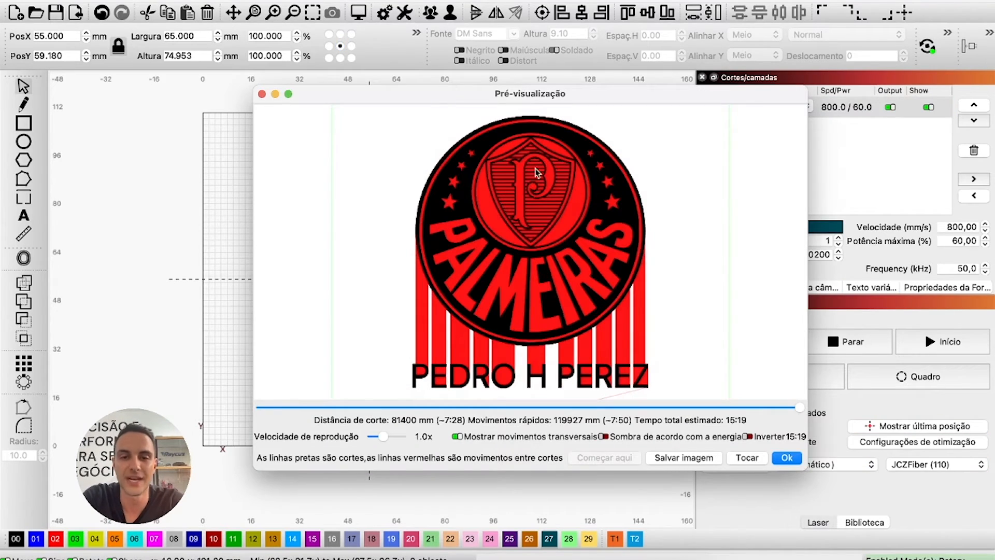
drag(797, 409, 474, 407)
click(748, 437)
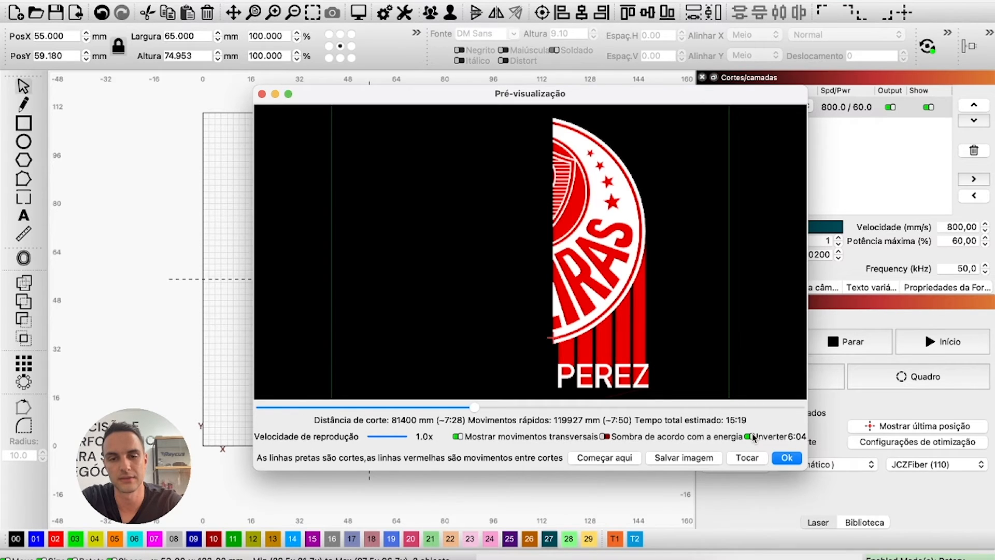
click(752, 437)
drag(474, 408, 812, 399)
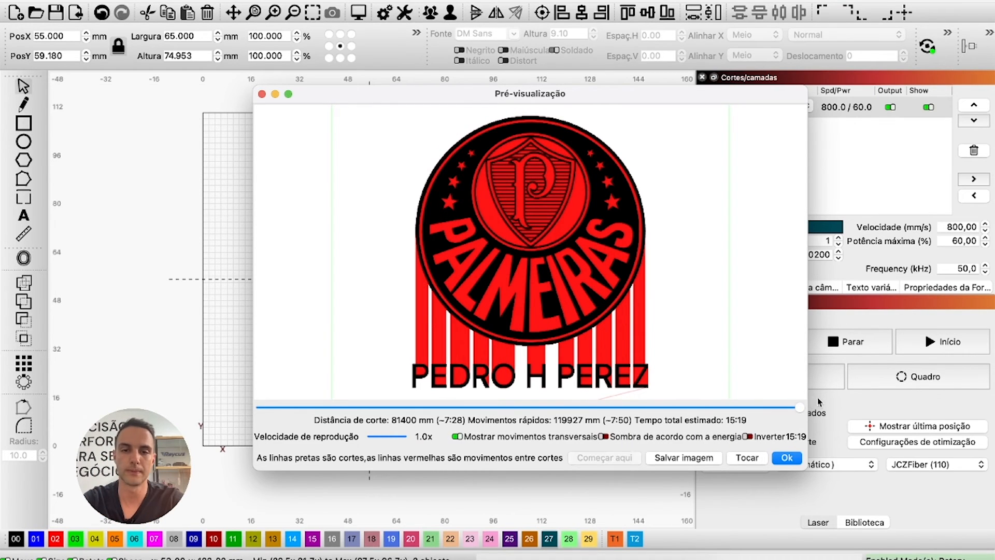
click(786, 457)
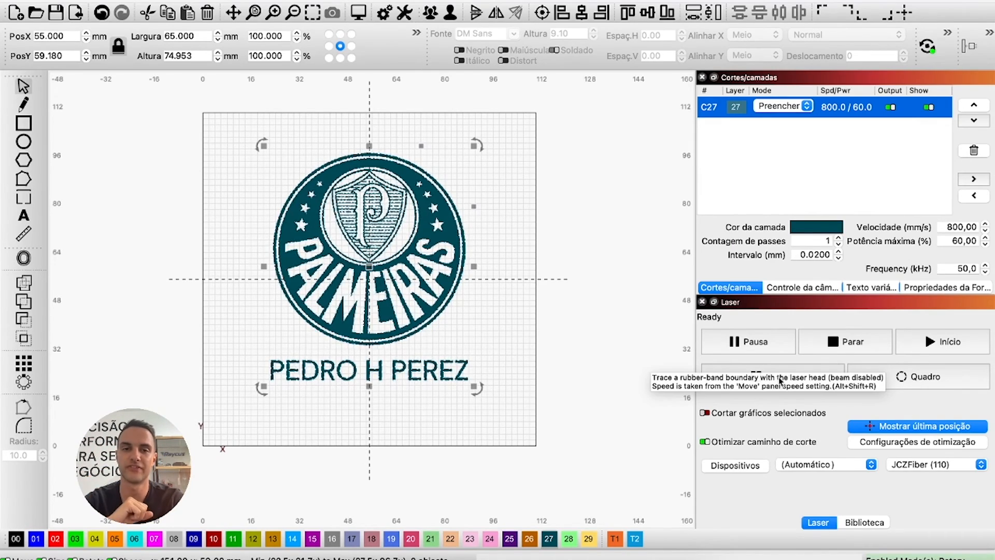
Run the rotary marking job of the crest and name, then close the marking window.
click(914, 350)
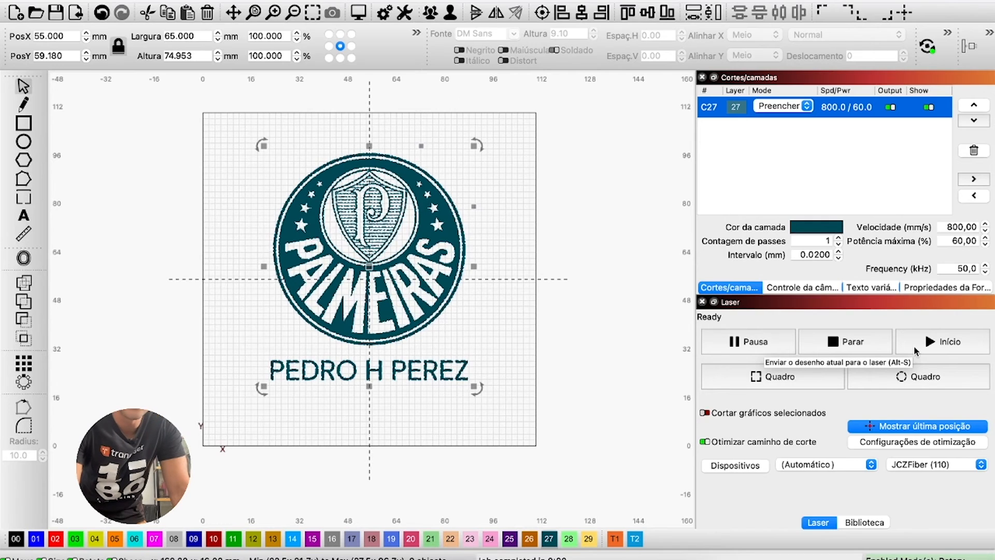
click(915, 350)
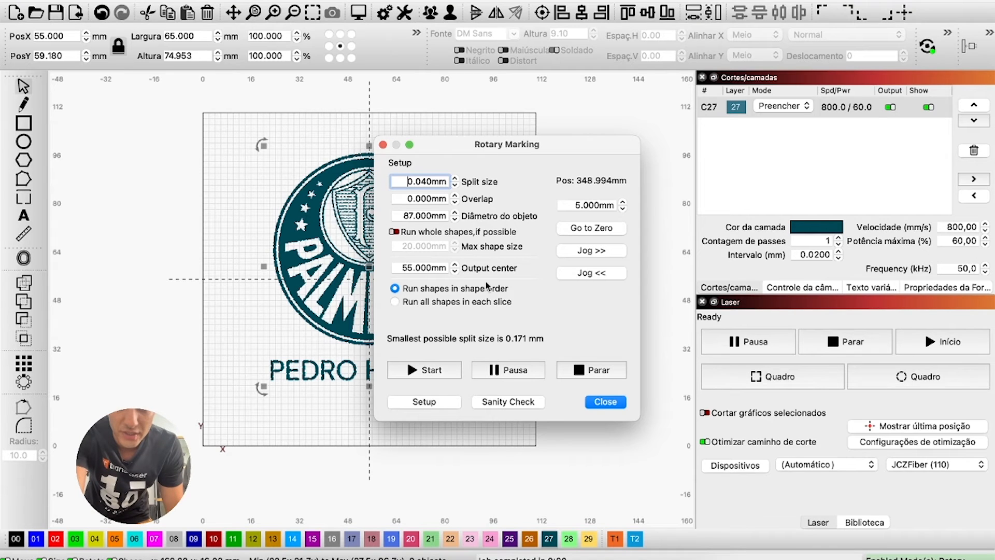
click(432, 370)
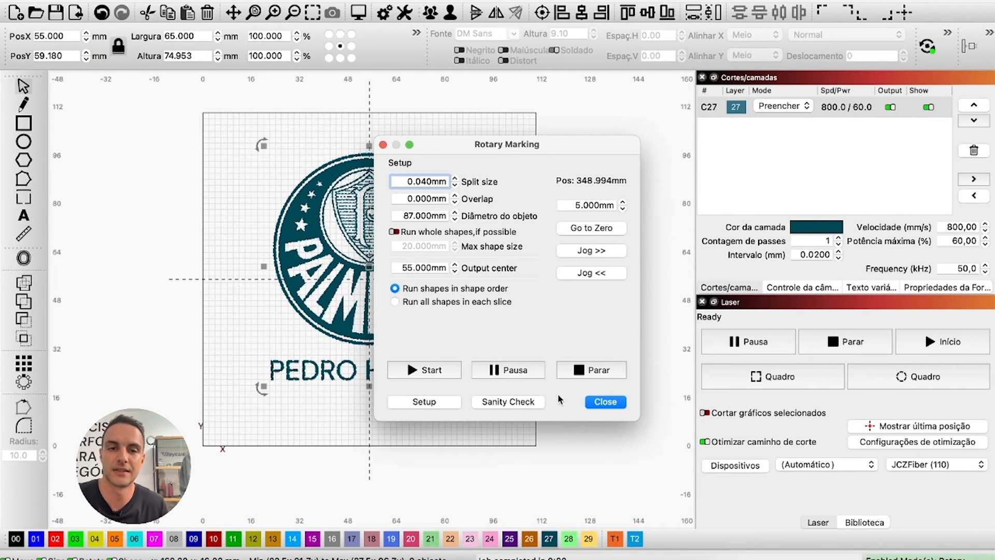
click(591, 400)
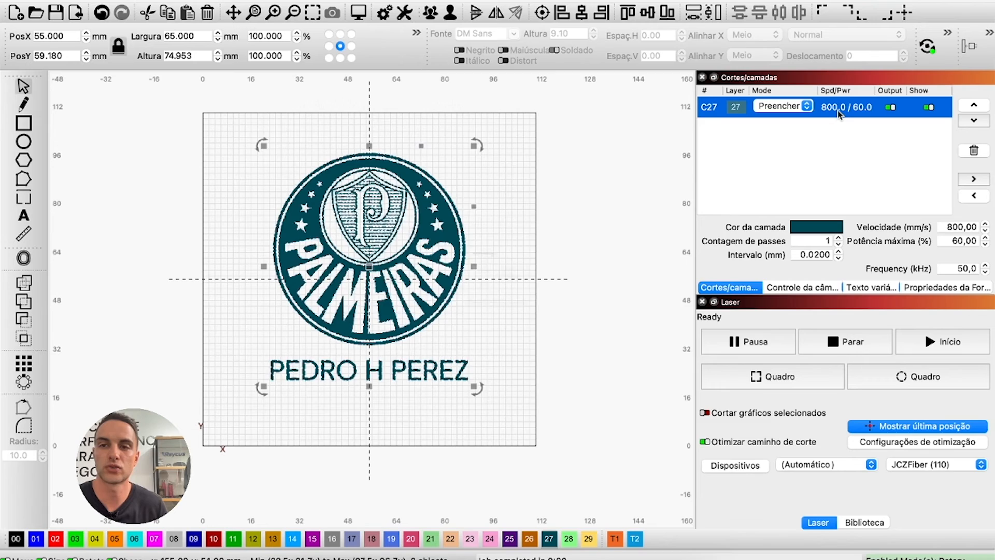
Set layer C27 to 20% max power and 45 kHz, then reopen Rotary Setup.
double_click(839, 109)
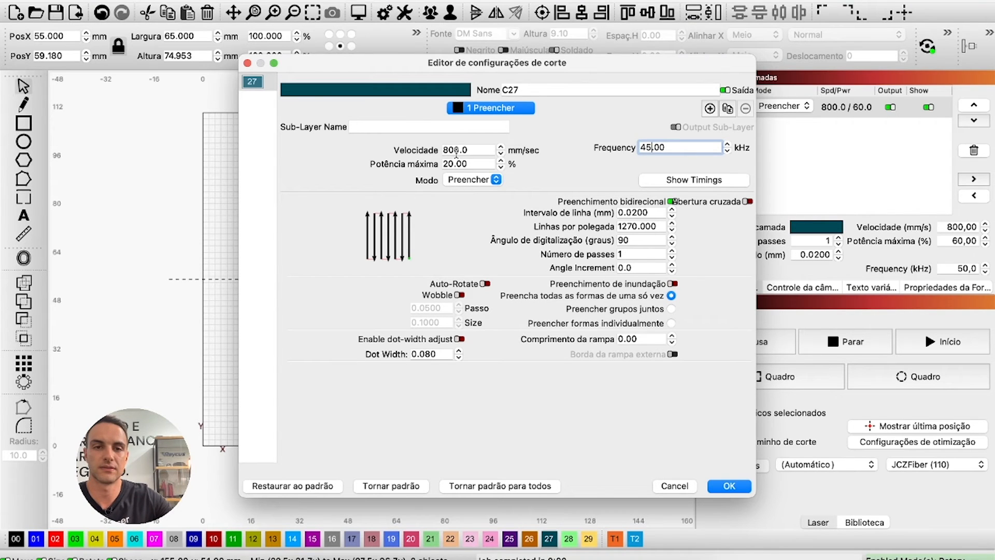
click(723, 485)
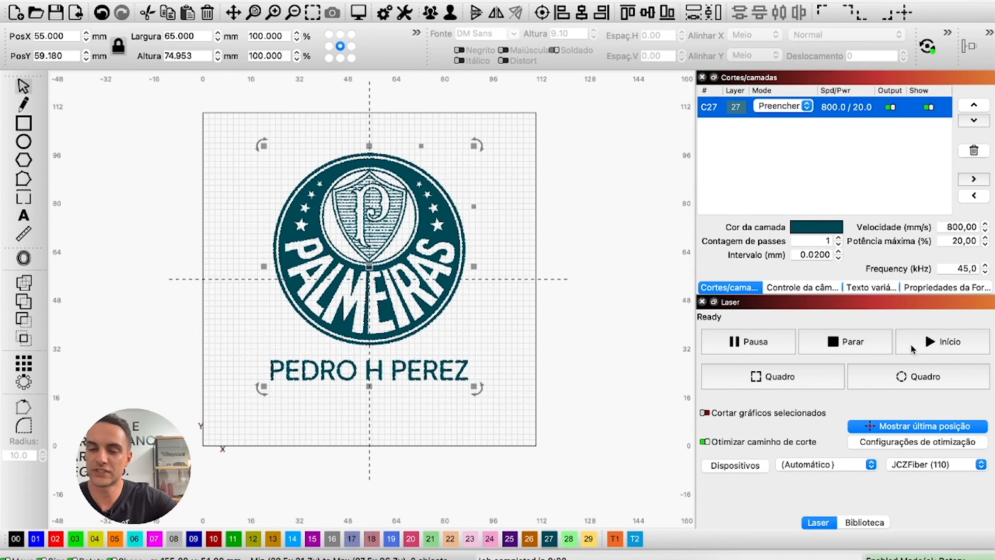
click(912, 349)
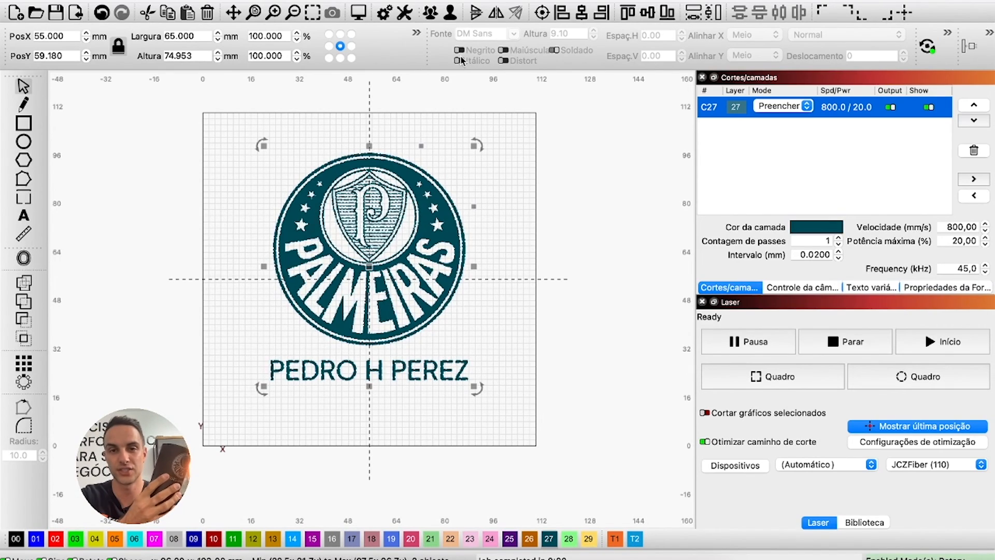
click(929, 47)
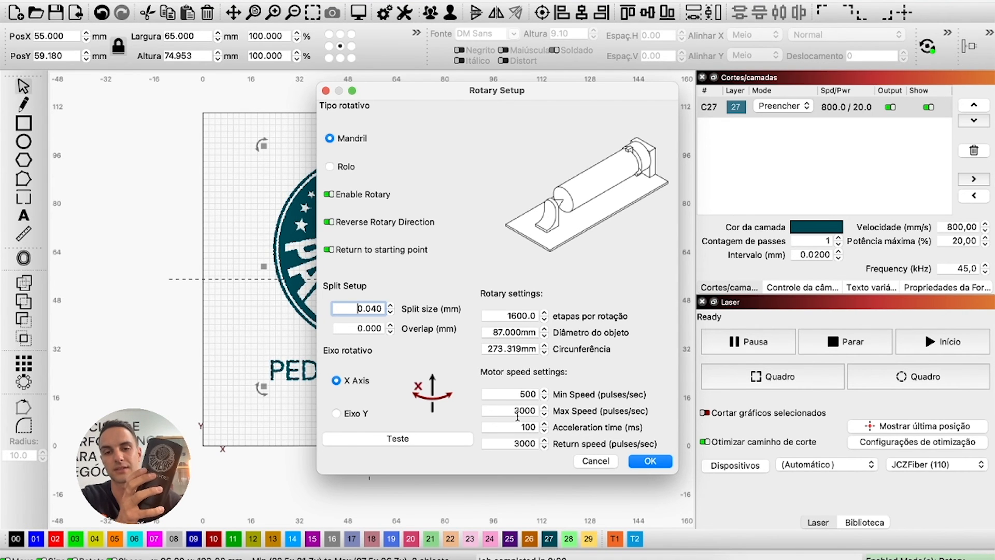
Accept the enabled chuck rotary on the X axis with 87 mm object diameter.
click(636, 462)
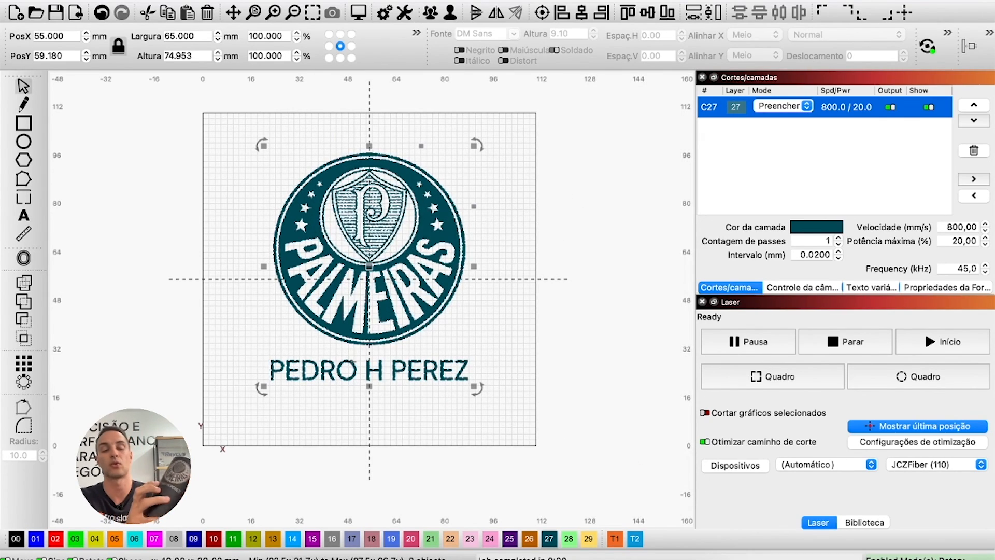